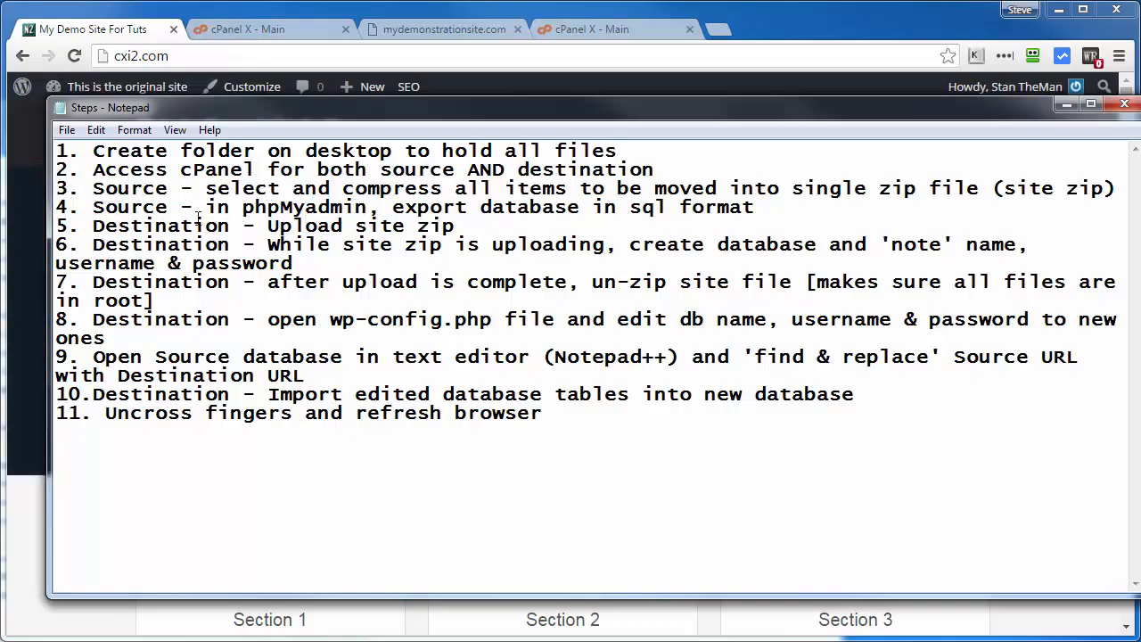
- Look over the source site cxi2.com, including its home, Contact Us and Internet Marketing pages
{"action": "left_click", "coordinate": [26, 215]}
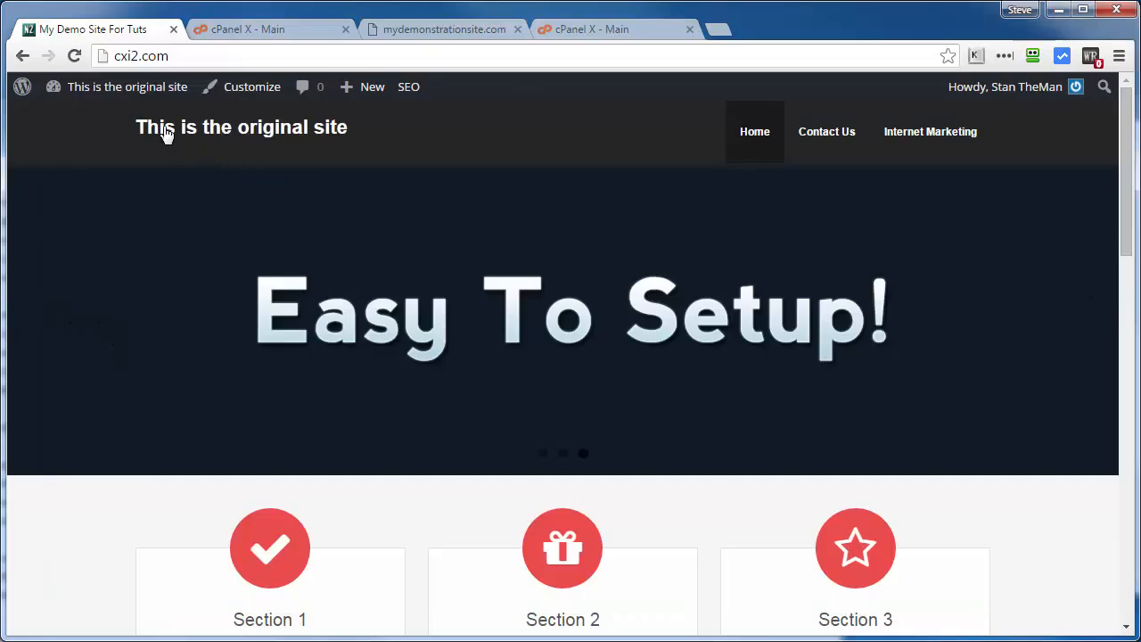
{"action": "left_click", "coordinate": [814, 152]}
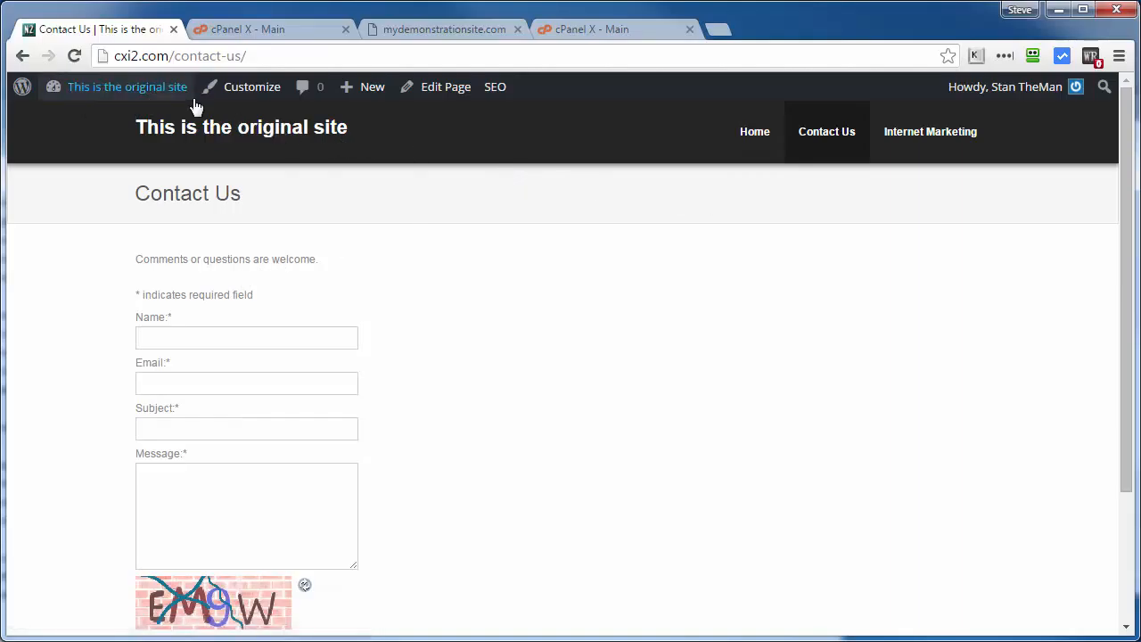
{"action": "left_click", "coordinate": [932, 136]}
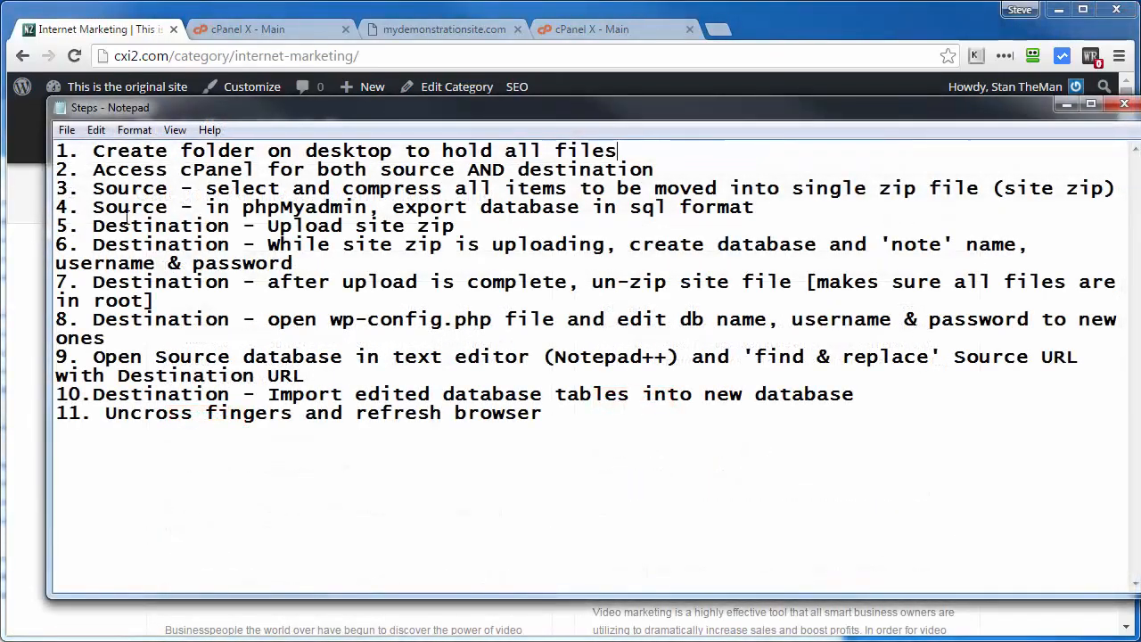
- Open the File Manager on the public_html folder from the source site's cPanel
{"action": "left_click", "coordinate": [267, 28]}
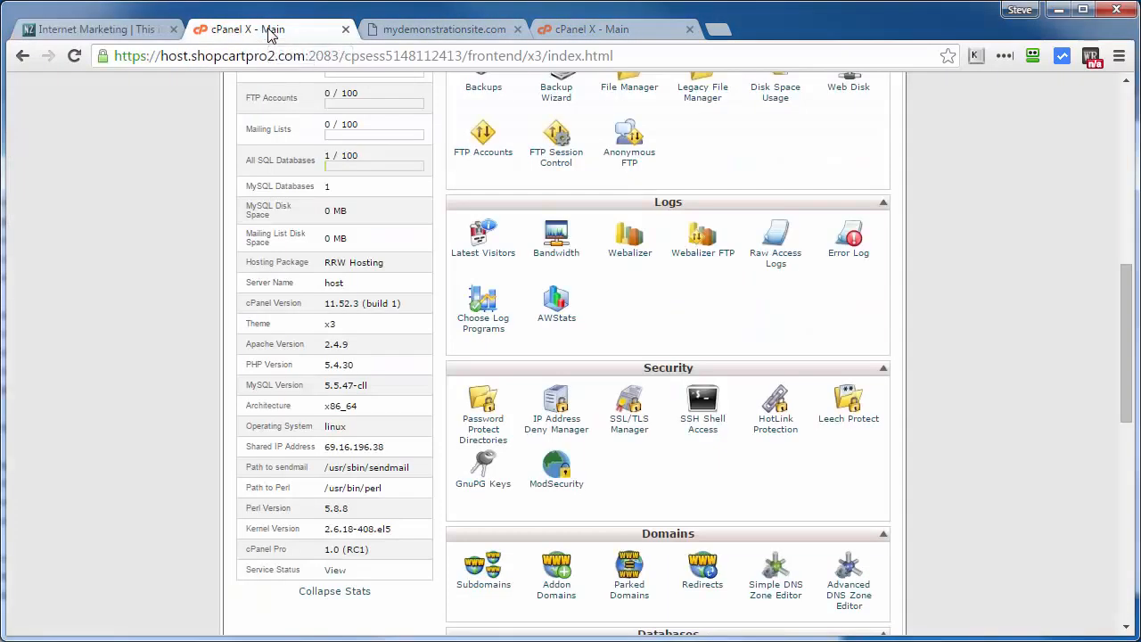
{"action": "scroll", "coordinate": [611, 355], "scroll_direction": "up", "scroll_amount": 3}
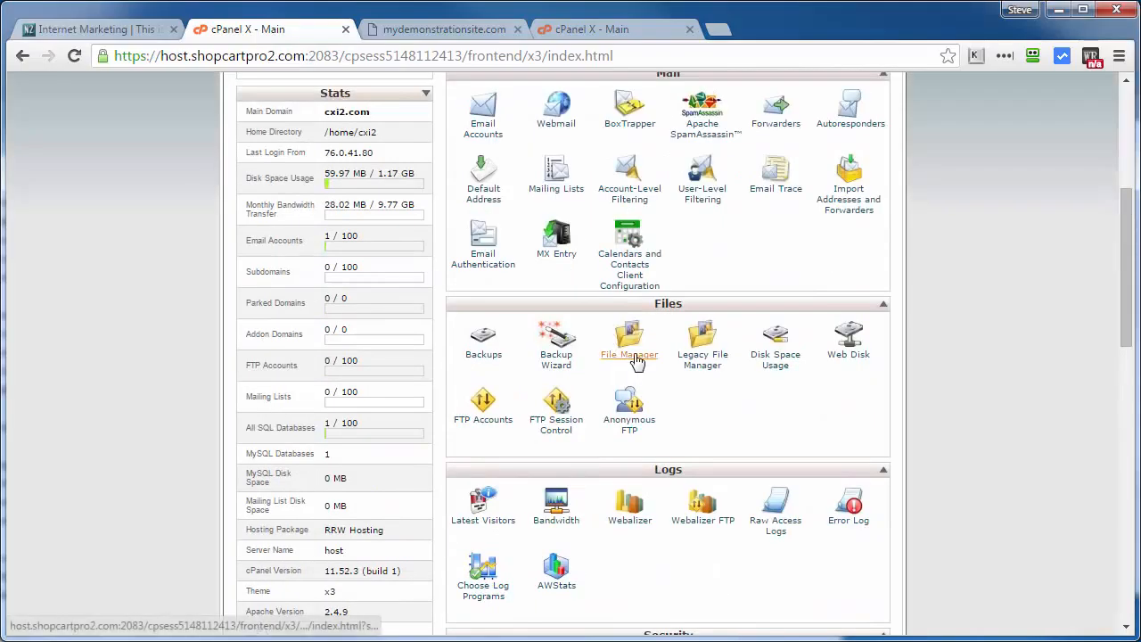
{"action": "left_click", "coordinate": [637, 362]}
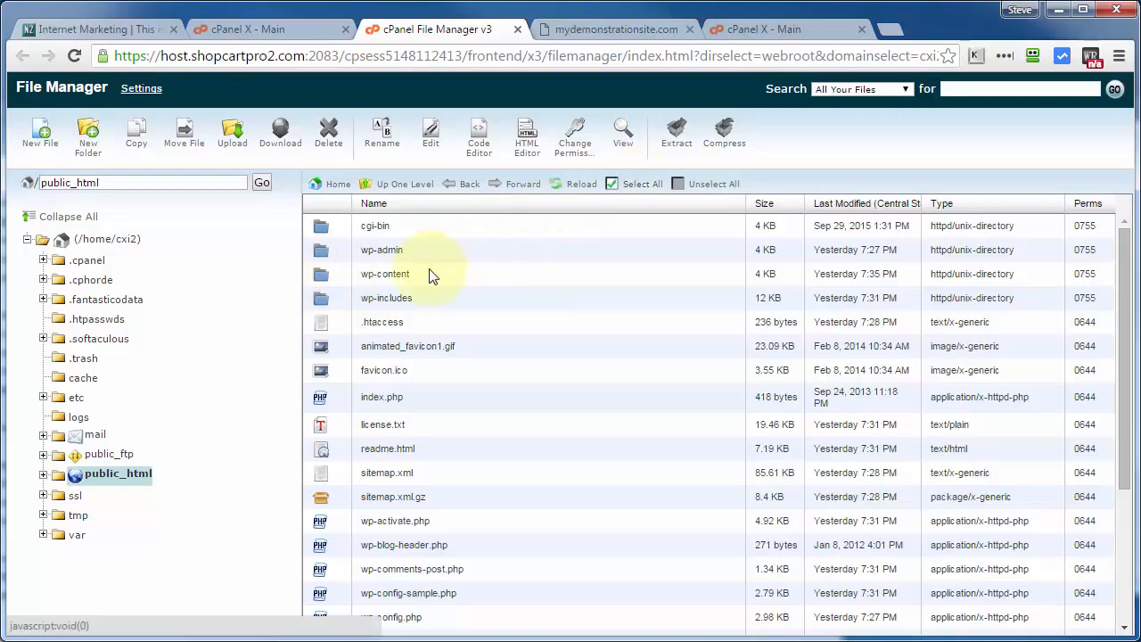
- Compress all items in the source's public_html folder into a Zip Archive named site.zip
{"action": "left_click", "coordinate": [632, 187]}
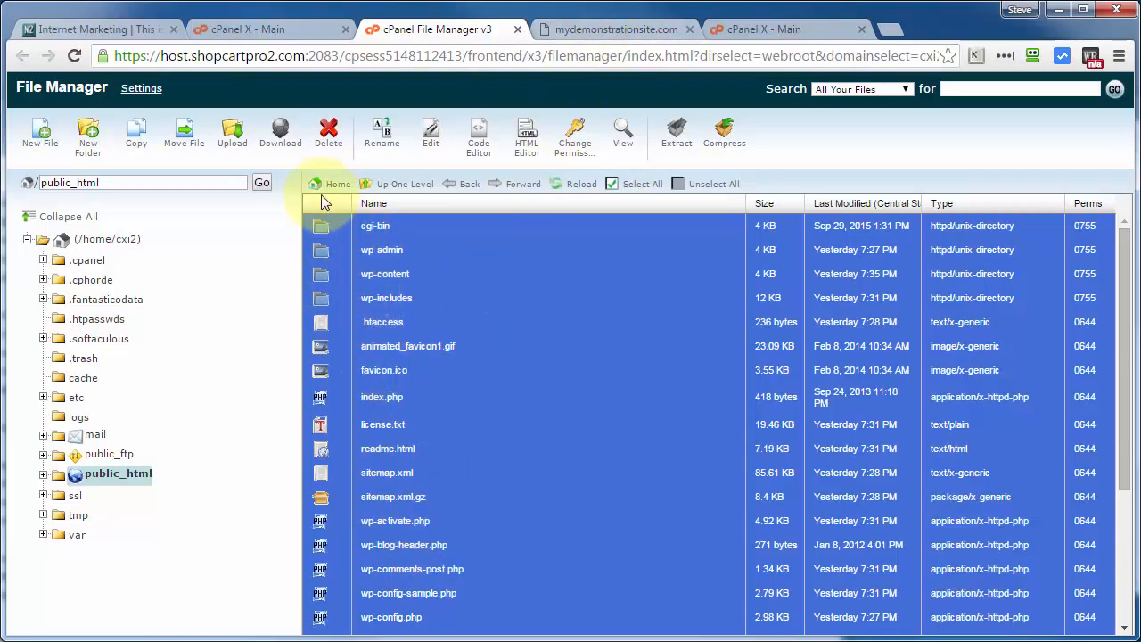
{"action": "left_click", "coordinate": [722, 148]}
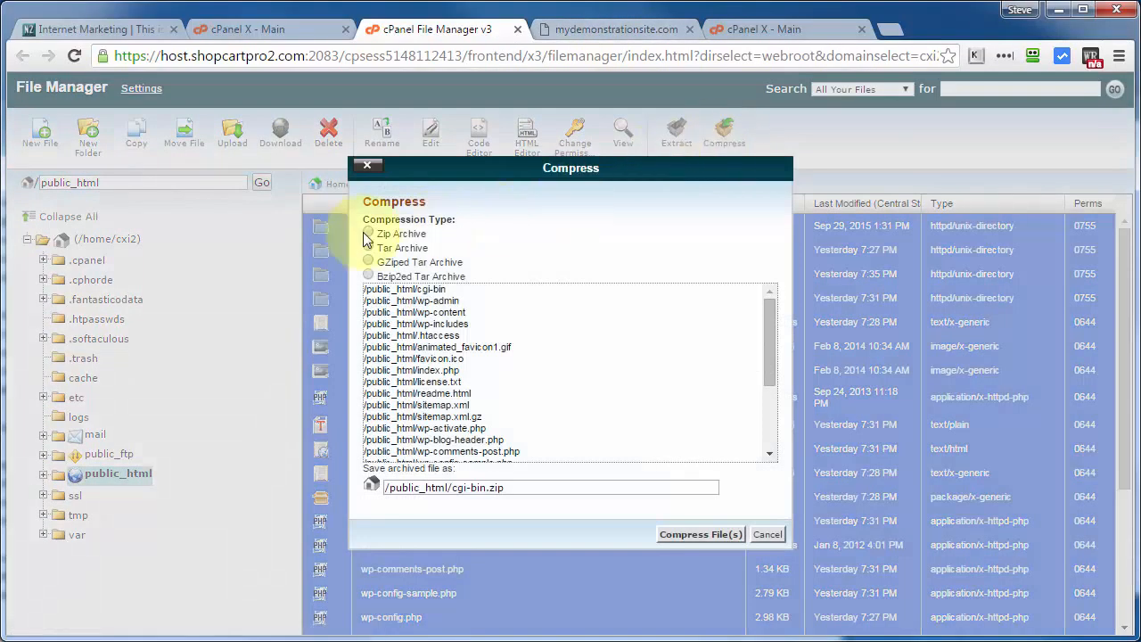
{"action": "left_click", "coordinate": [369, 231]}
{"action": "left_click_drag", "start_coordinate": [452, 488], "coordinate": [481, 491]}
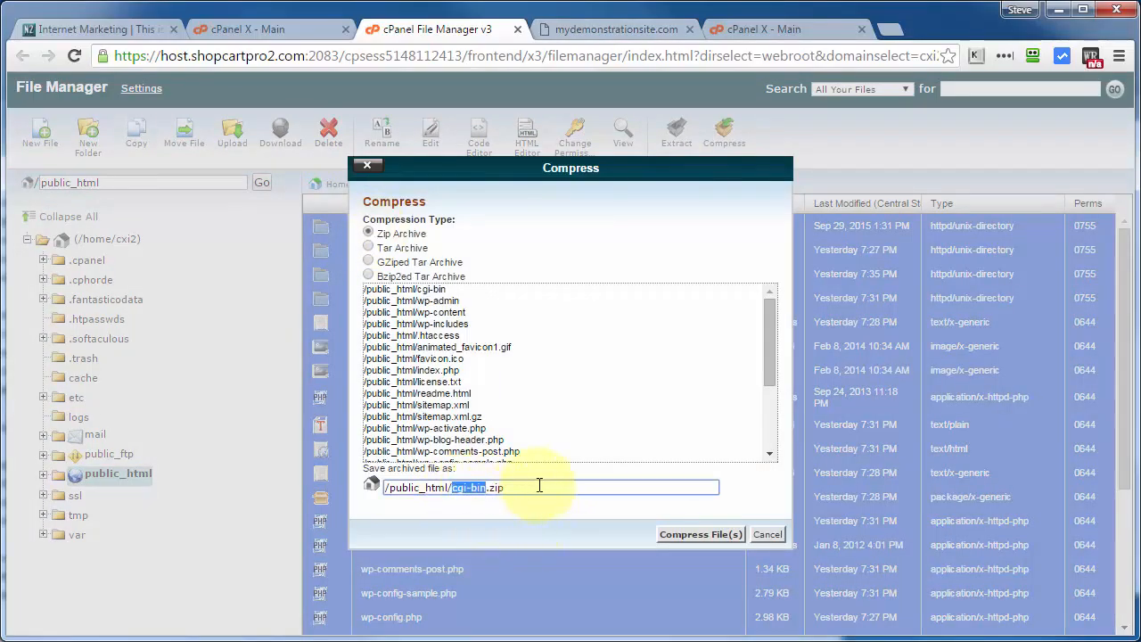
{"action": "type", "text": "site"}
{"action": "left_click", "coordinate": [685, 534]}
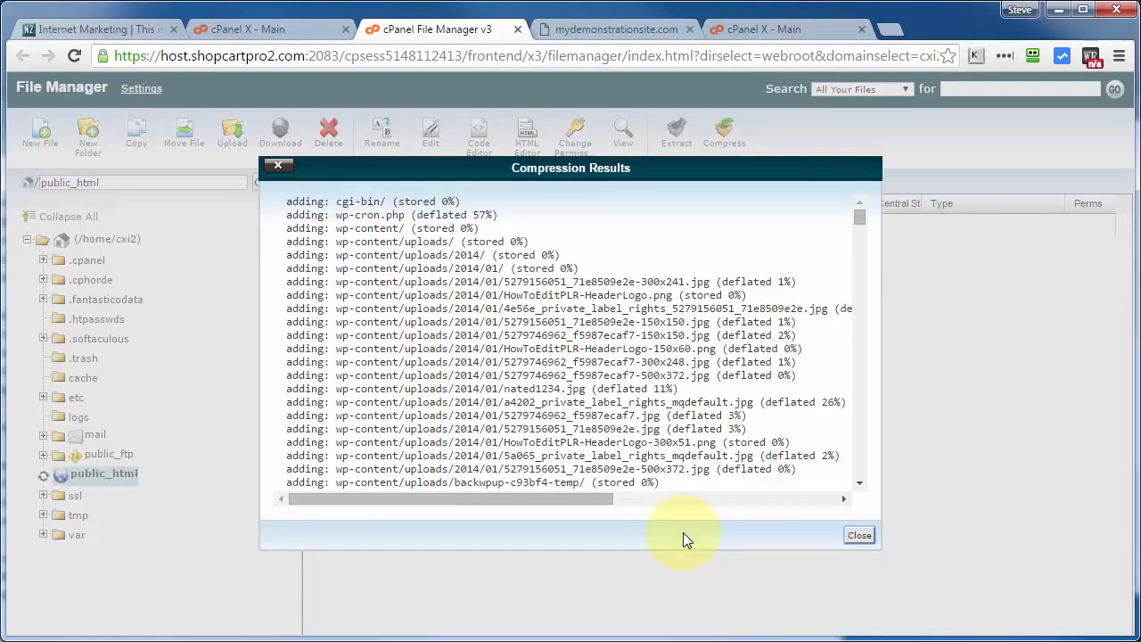
{"action": "left_click", "coordinate": [859, 534]}
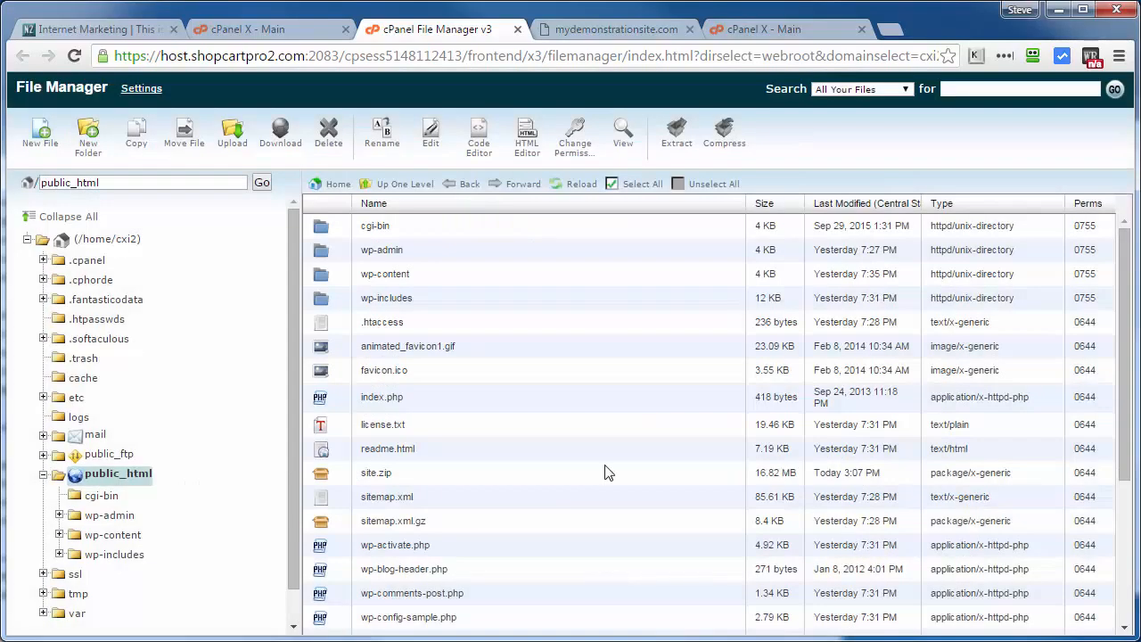
- Download site.zip from the source's public_html and save it in the Working folder
{"action": "left_click", "coordinate": [337, 481]}
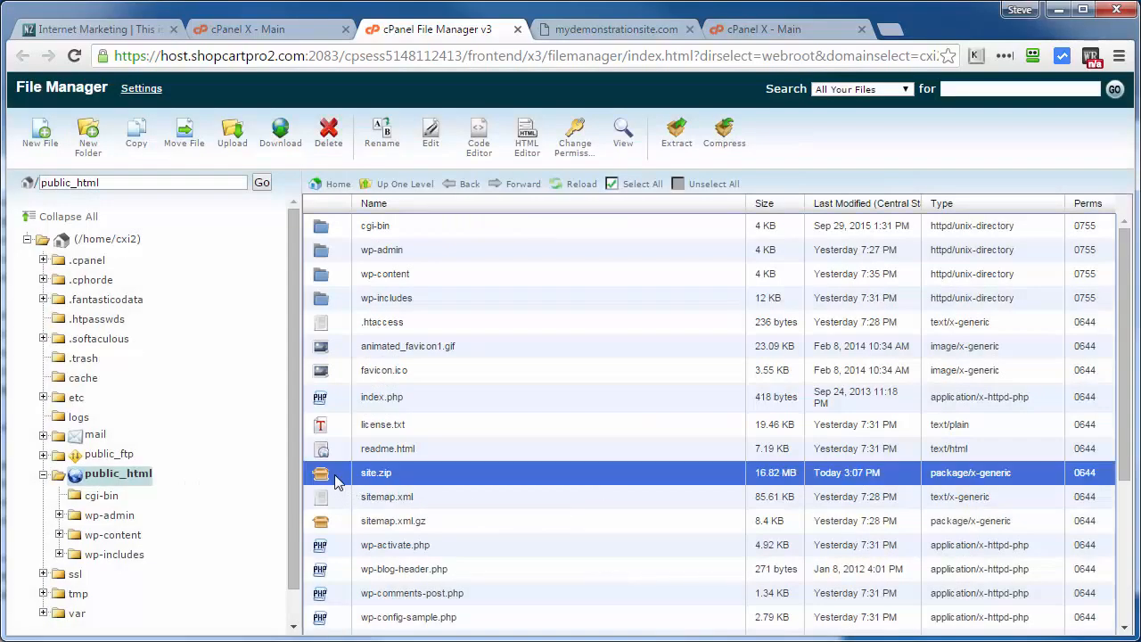
{"action": "left_click", "coordinate": [281, 148]}
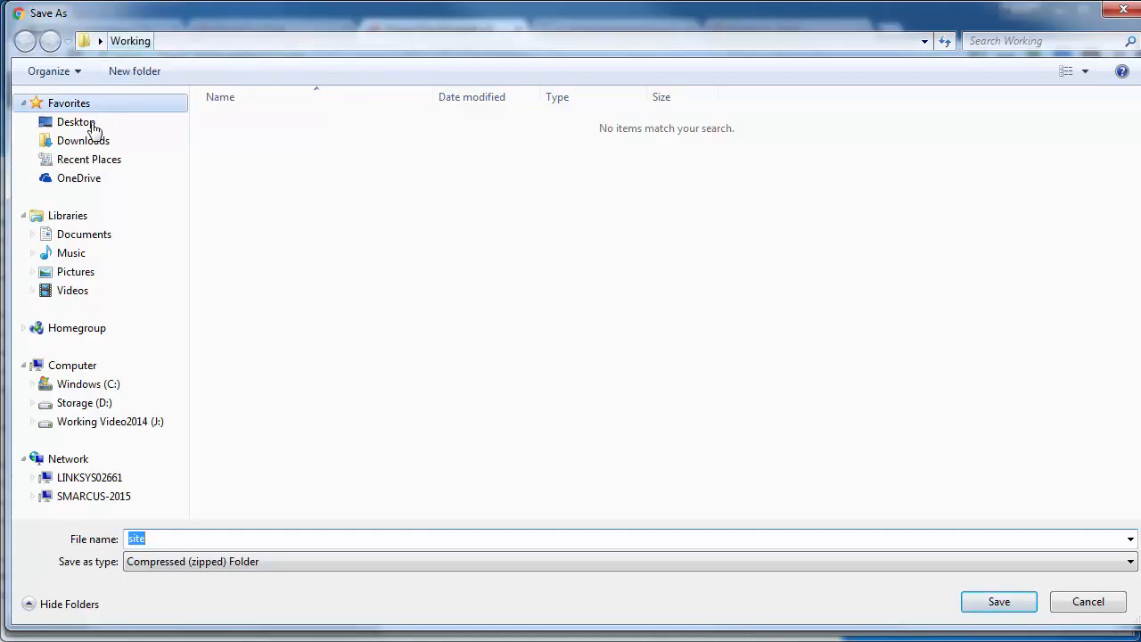
{"action": "left_click", "coordinate": [996, 603]}
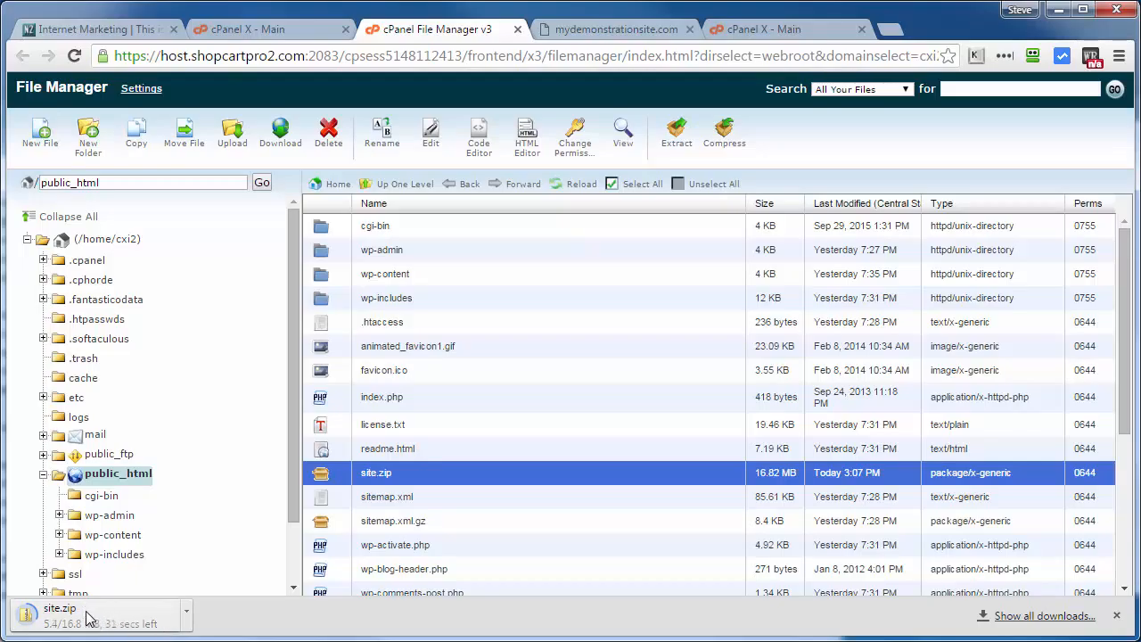
- Open phpMyAdmin from the source site's cPanel
{"action": "left_click", "coordinate": [250, 31]}
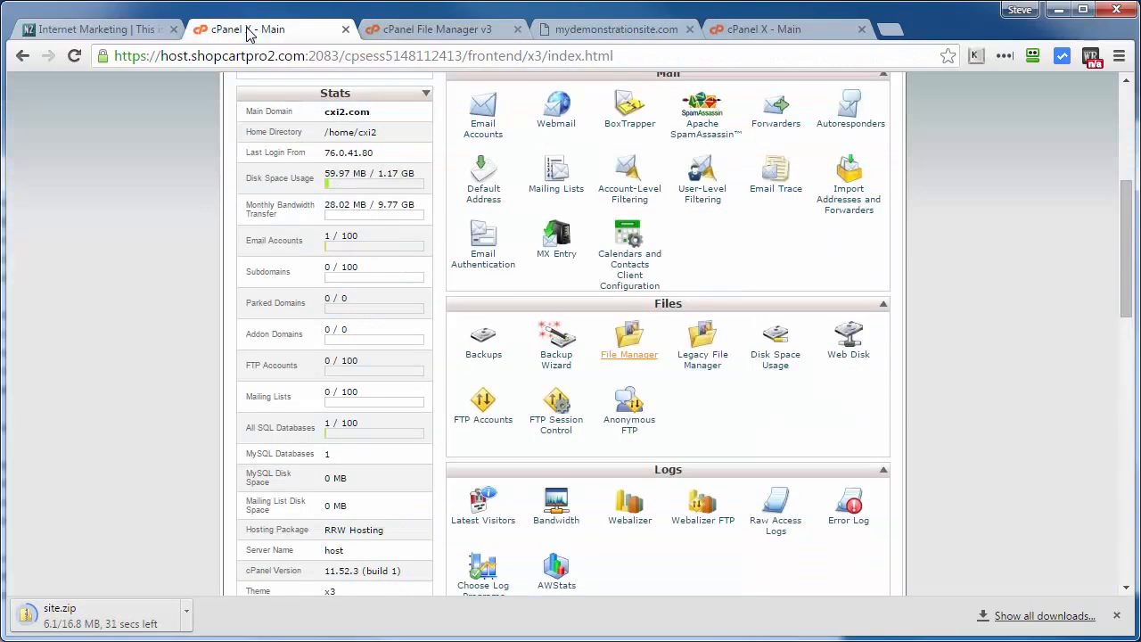
{"action": "scroll", "coordinate": [691, 383], "scroll_direction": "down", "scroll_amount": 5}
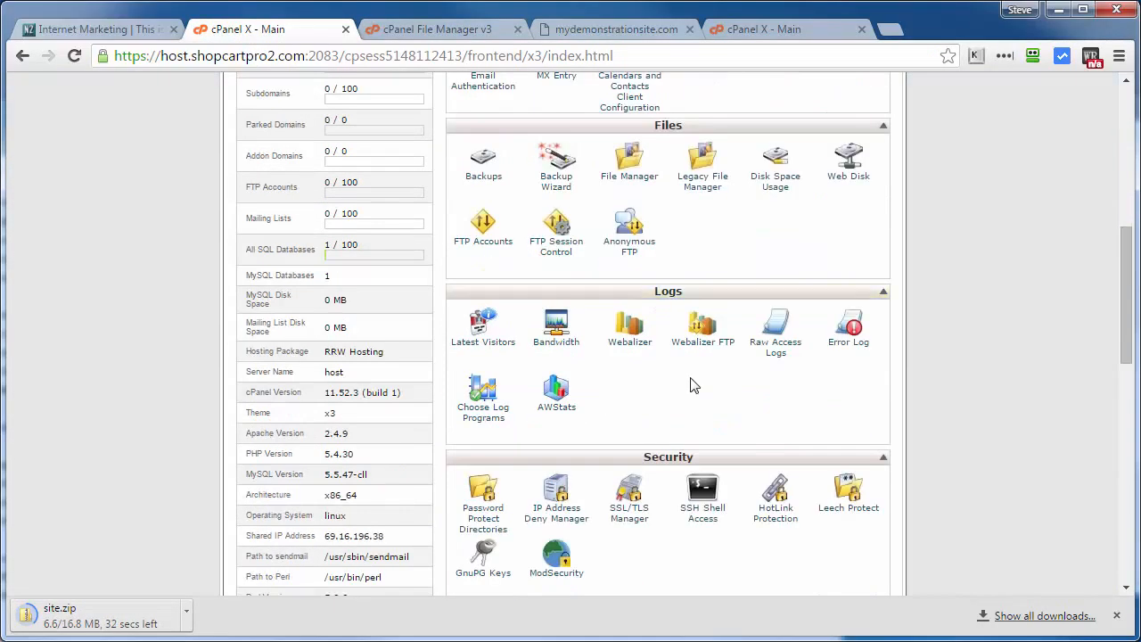
{"action": "scroll", "coordinate": [694, 384], "scroll_direction": "down", "scroll_amount": 3}
{"action": "left_click", "coordinate": [629, 230]}
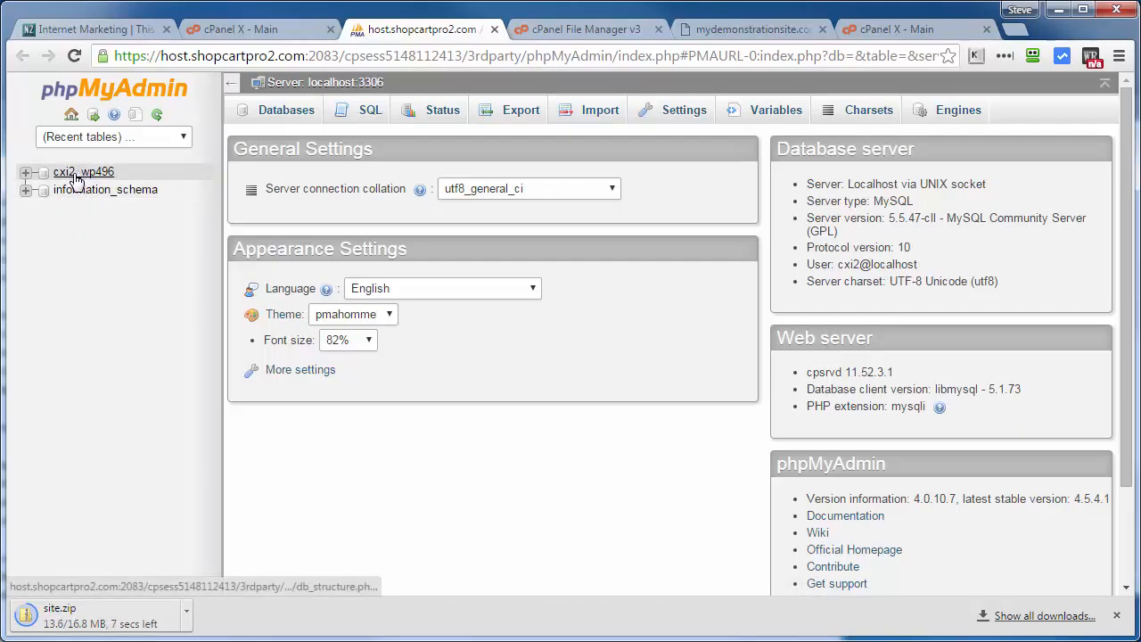
- View wp-config.php in the source's public_html to check which database WordPress uses, and close the file view
{"action": "left_click", "coordinate": [567, 31]}
{"action": "scroll", "coordinate": [486, 354], "scroll_direction": "down", "scroll_amount": 3}
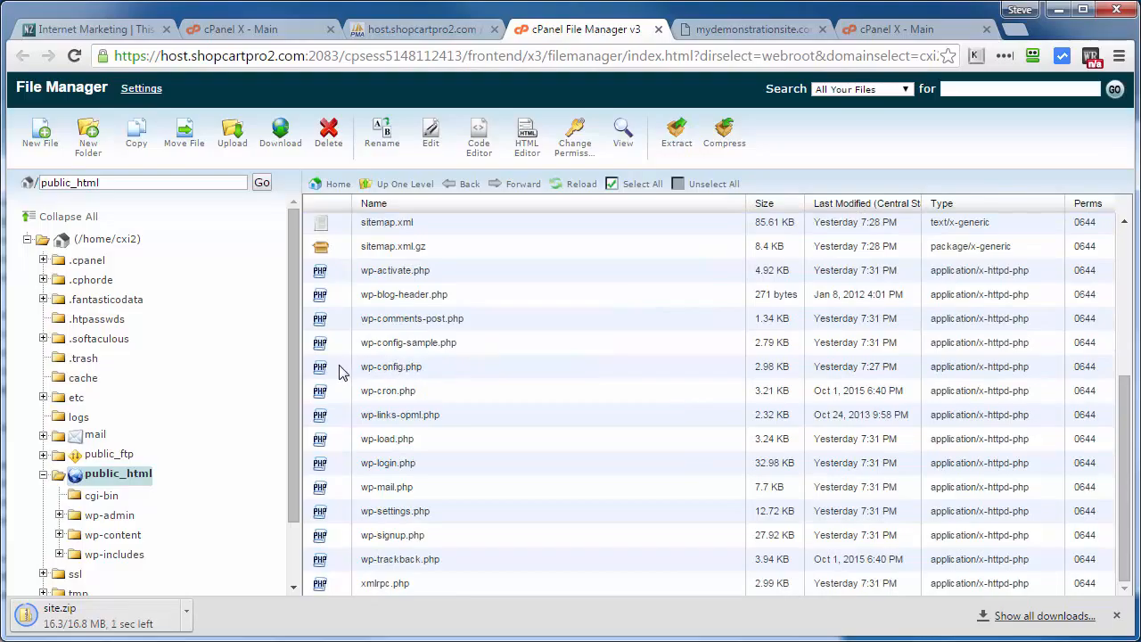
{"action": "left_click", "coordinate": [339, 371]}
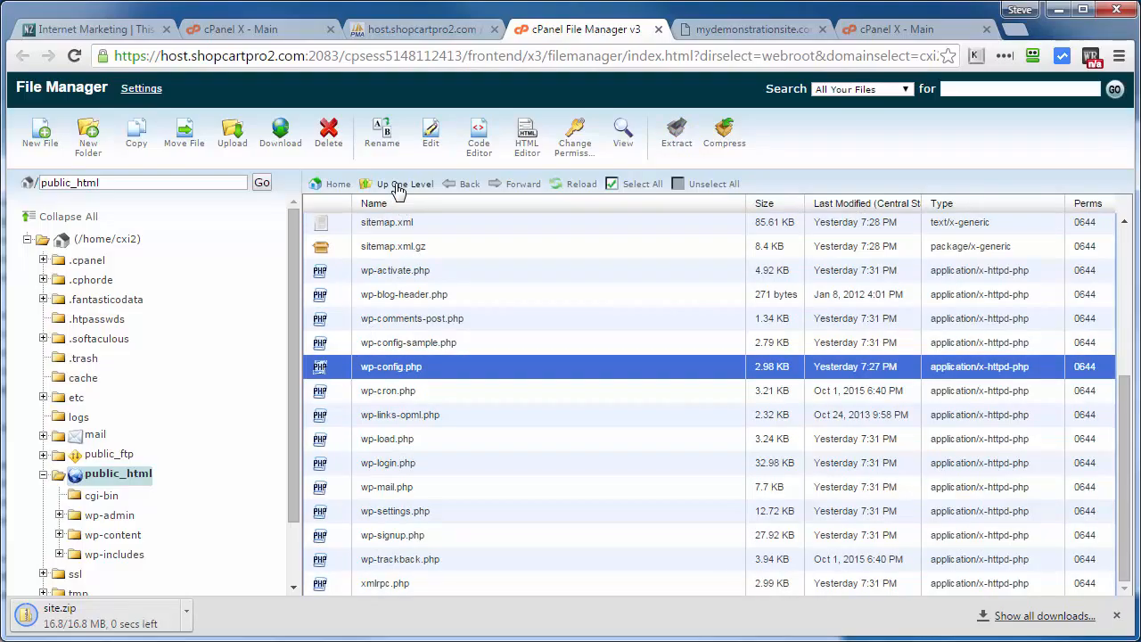
{"action": "left_click", "coordinate": [626, 145]}
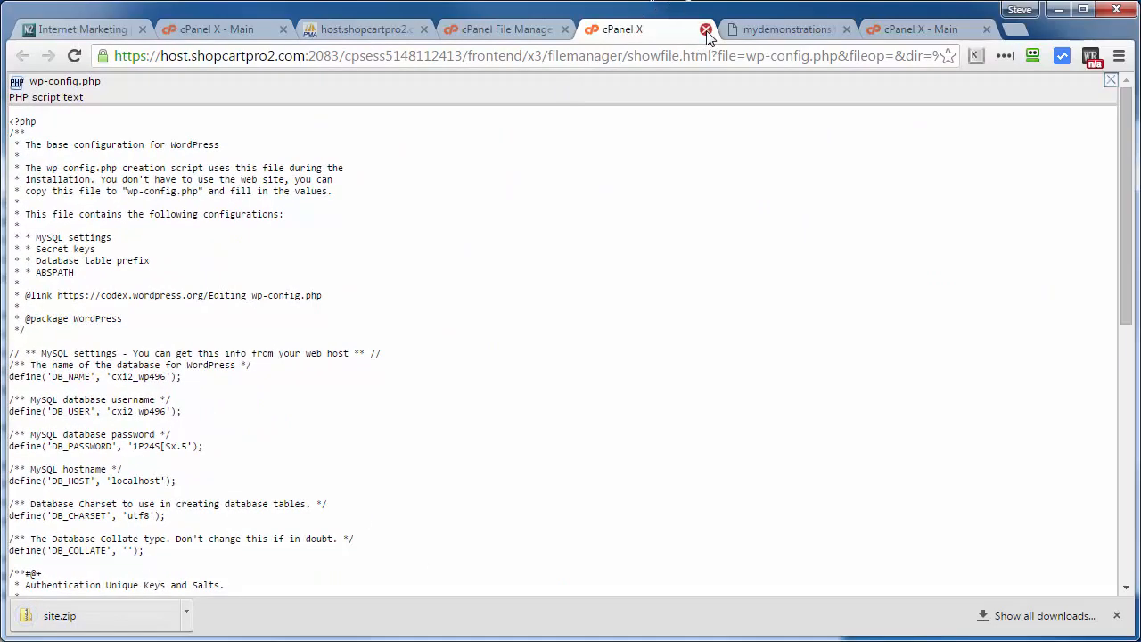
{"action": "left_click", "coordinate": [706, 31]}
- Export the cxi2_wp496 database with the Quick method in SQL format and save it in the Working folder as cxi2_wp496
{"action": "left_click", "coordinate": [355, 34]}
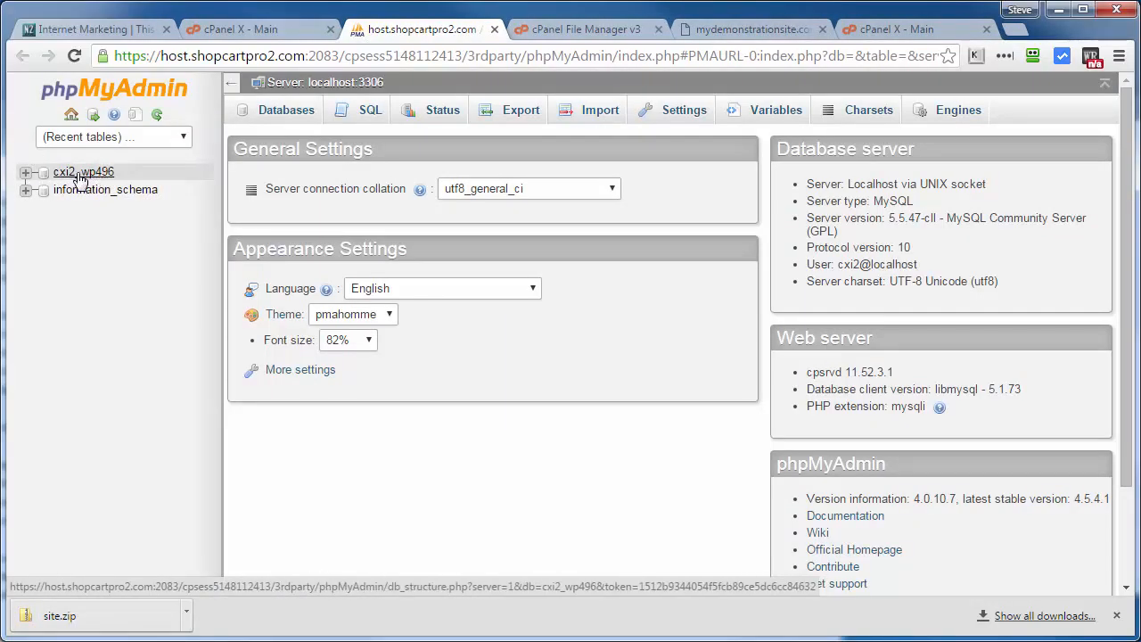
{"action": "left_click", "coordinate": [82, 173]}
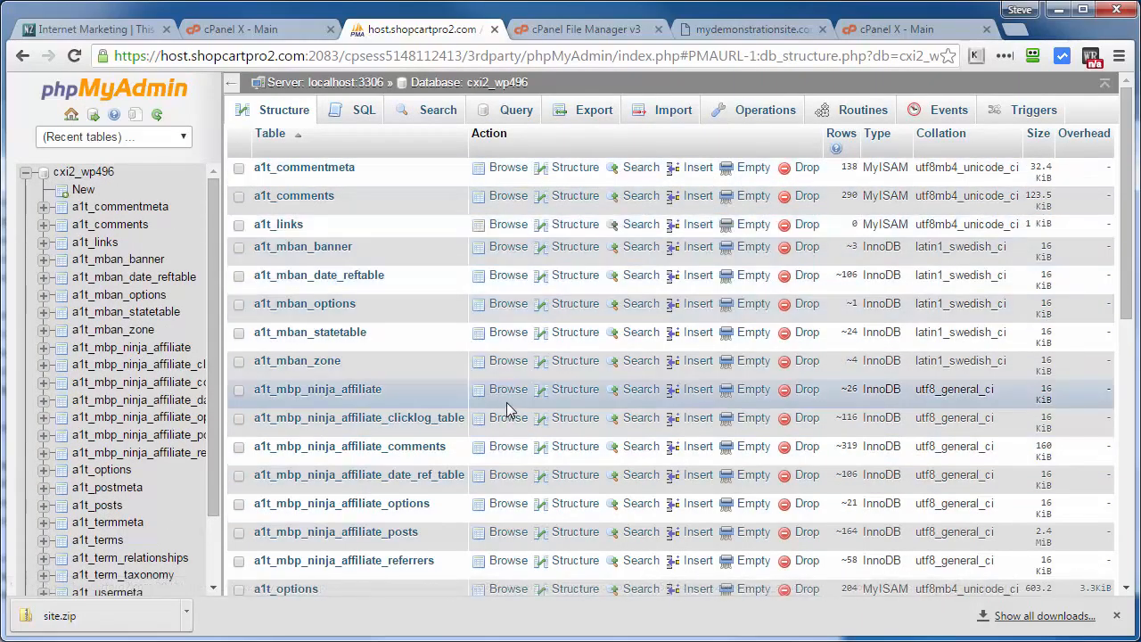
{"action": "left_click", "coordinate": [592, 117]}
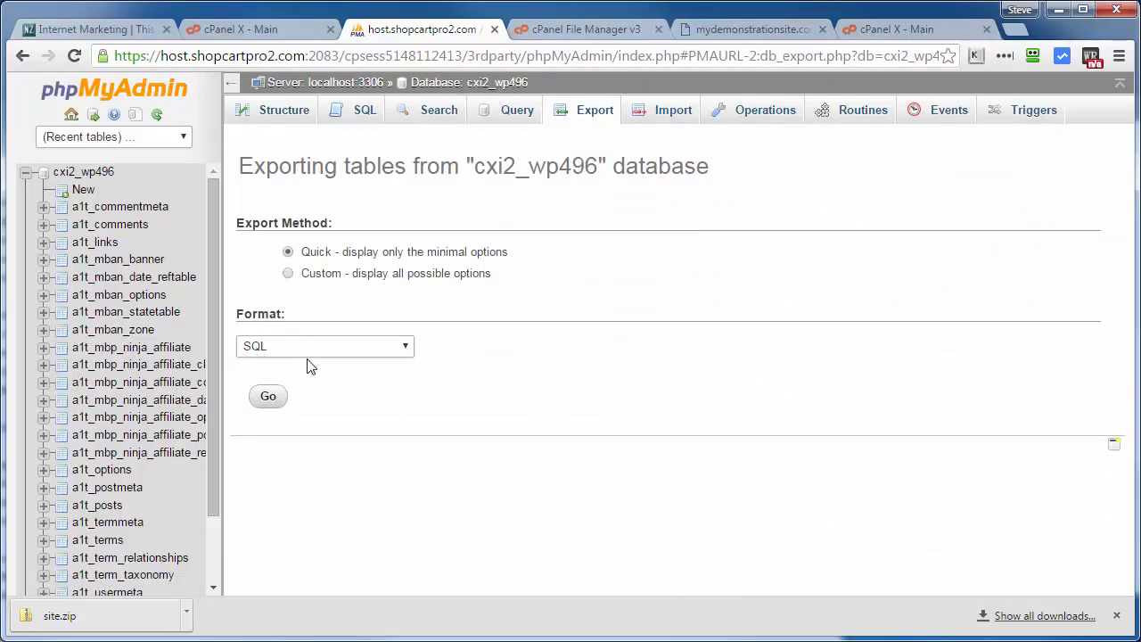
{"action": "left_click", "coordinate": [266, 399]}
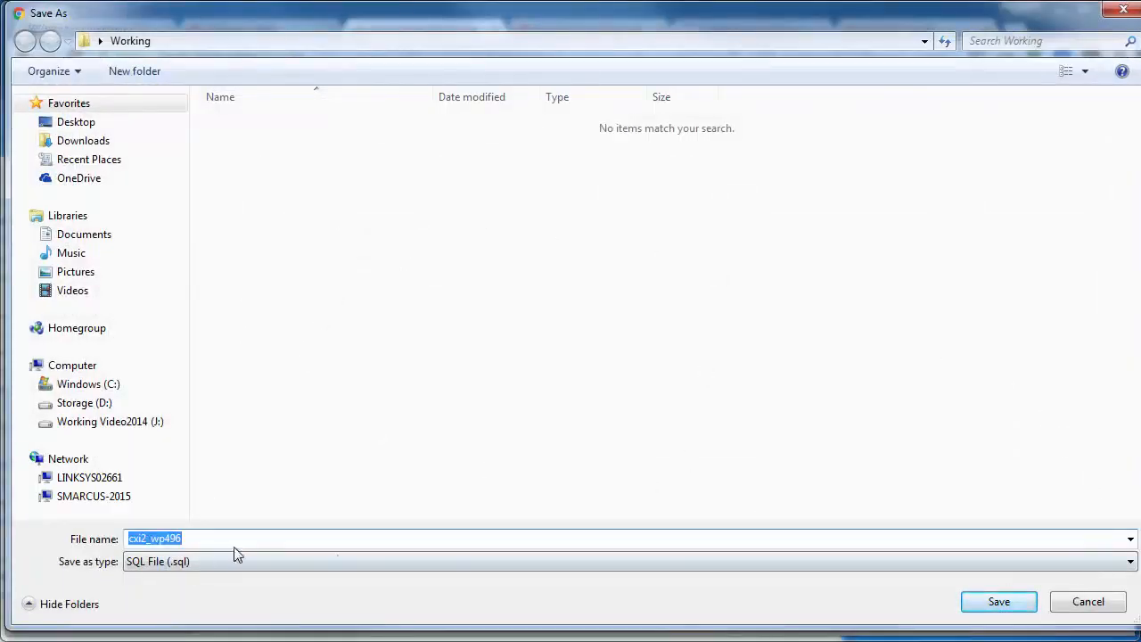
{"action": "left_click", "coordinate": [998, 603]}
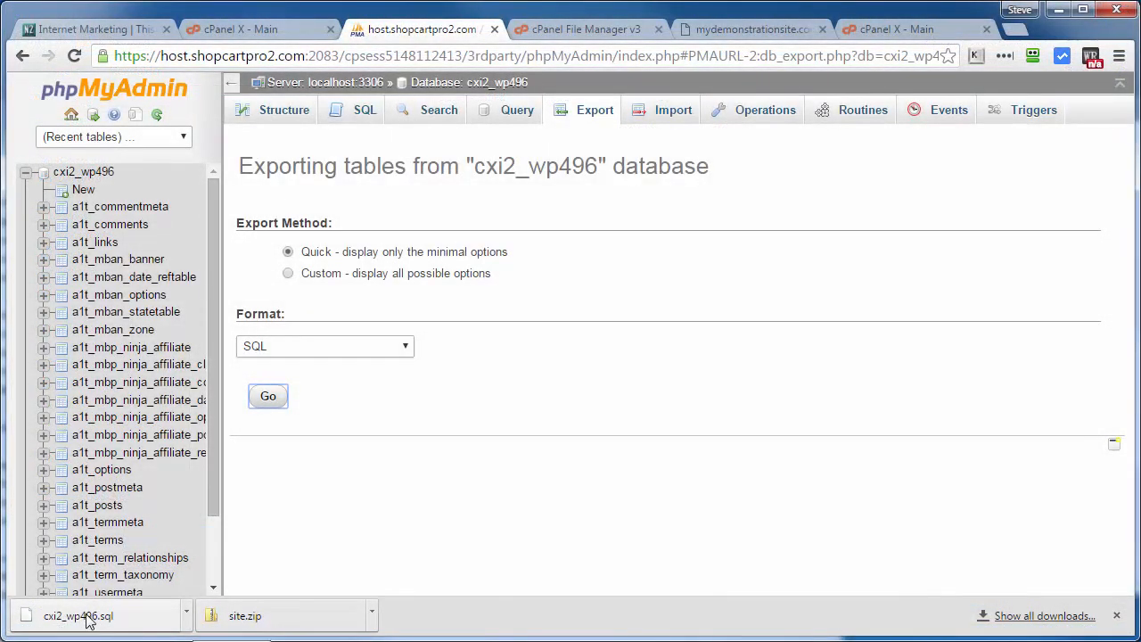
{"action": "left_click", "coordinate": [1115, 615]}
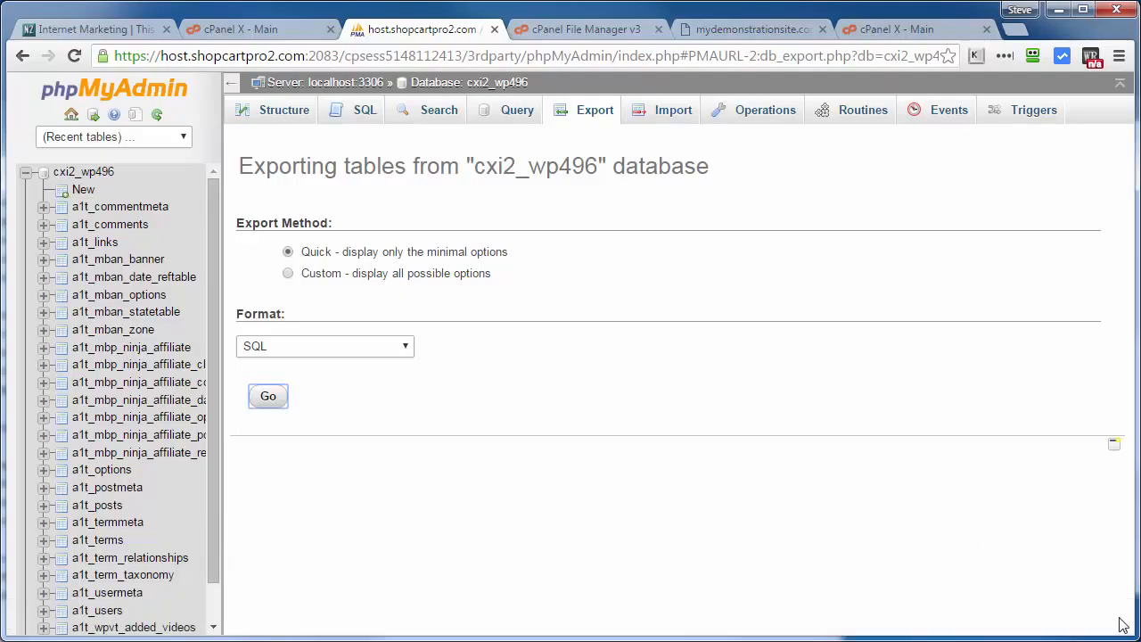
- Close the source's phpMyAdmin page and switch to the destination site mydemonstrationsite.com
{"action": "left_click", "coordinate": [495, 31]}
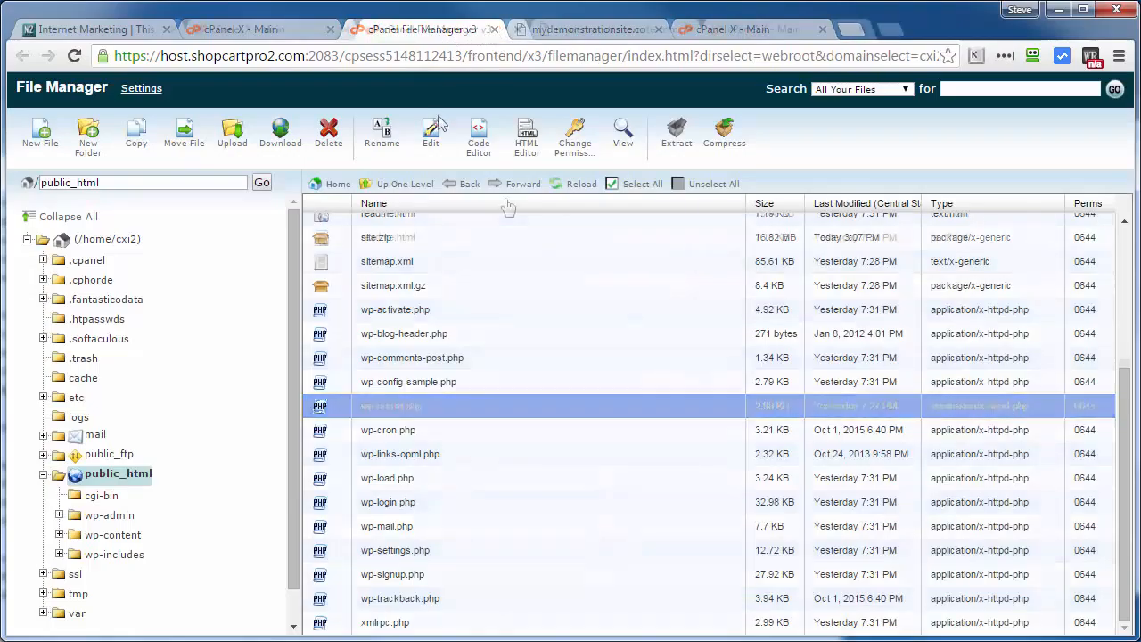
{"action": "left_click", "coordinate": [518, 31]}
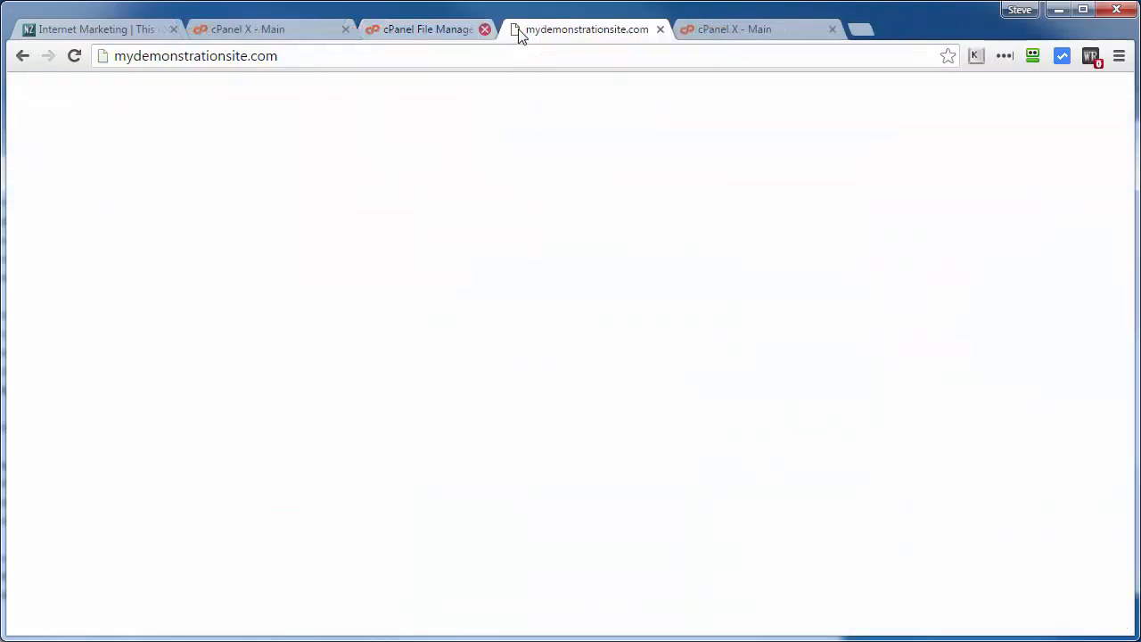